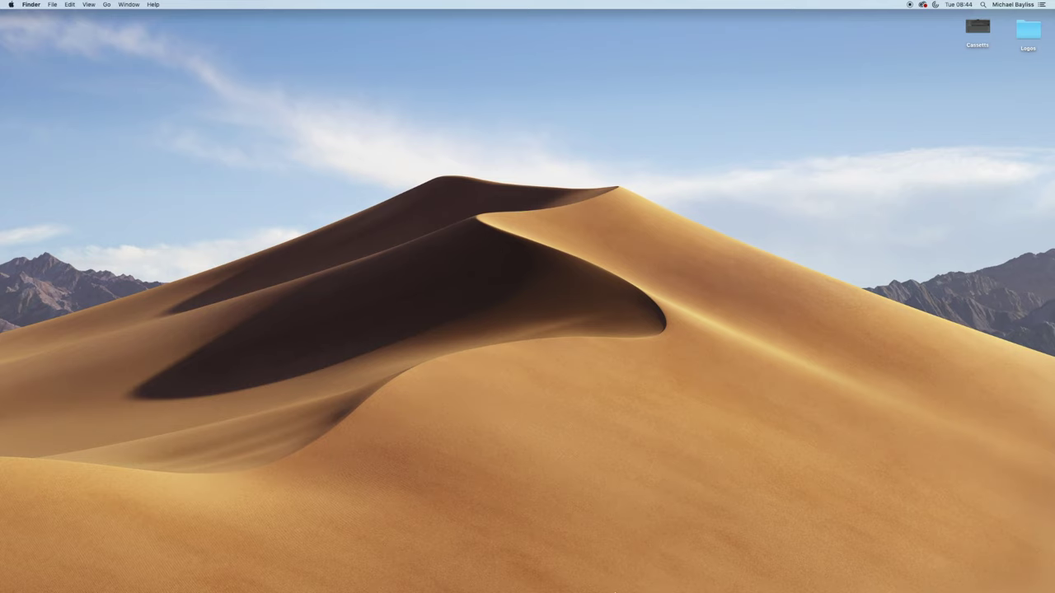
- Open PowerPoint and create a new blank presentation
mouse_move(662, 589)
left_click(781, 575)
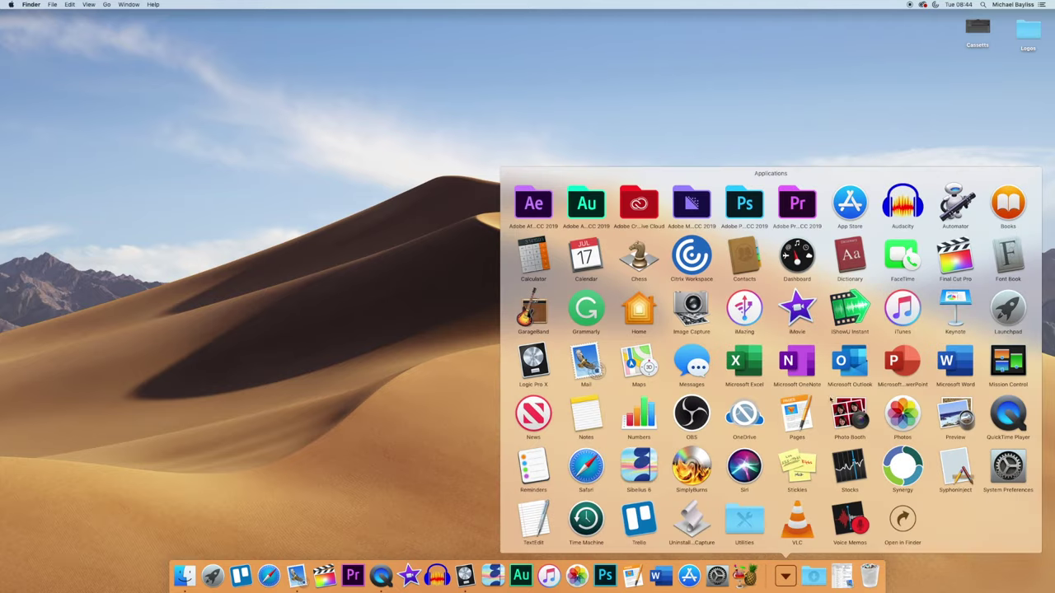
left_click(906, 359)
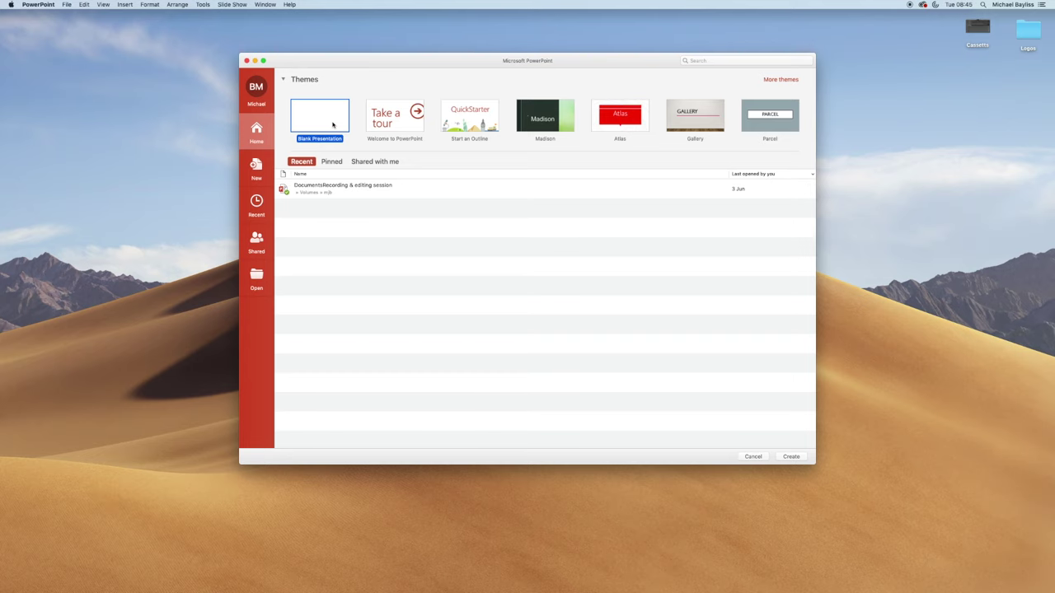
double_click(333, 124)
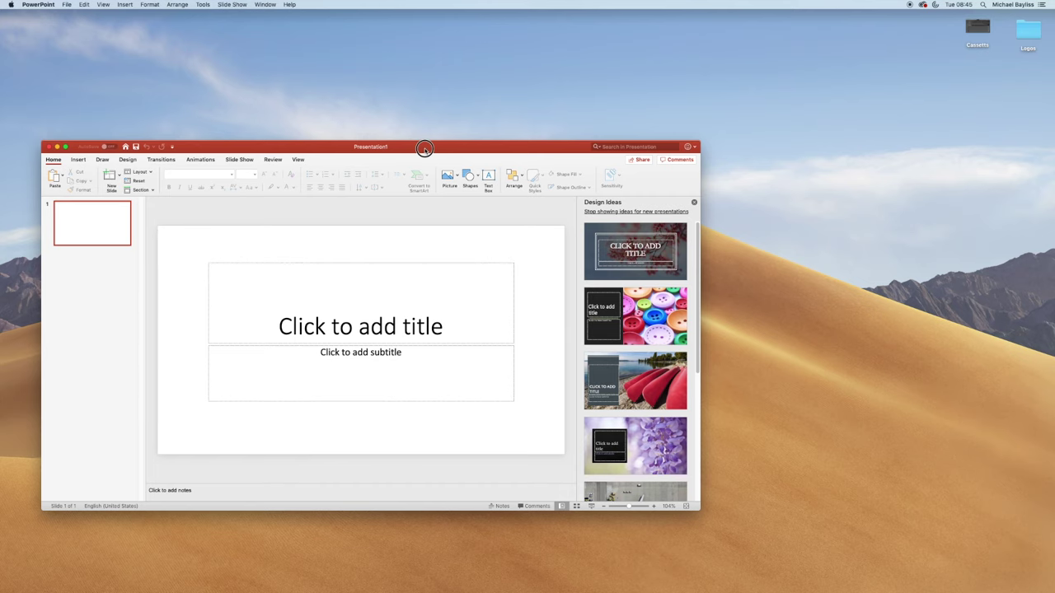
- Apply the colourful buttons design idea to the title slide and add a second slide after it
left_click_drag(424, 145, 578, 108)
left_click(793, 287)
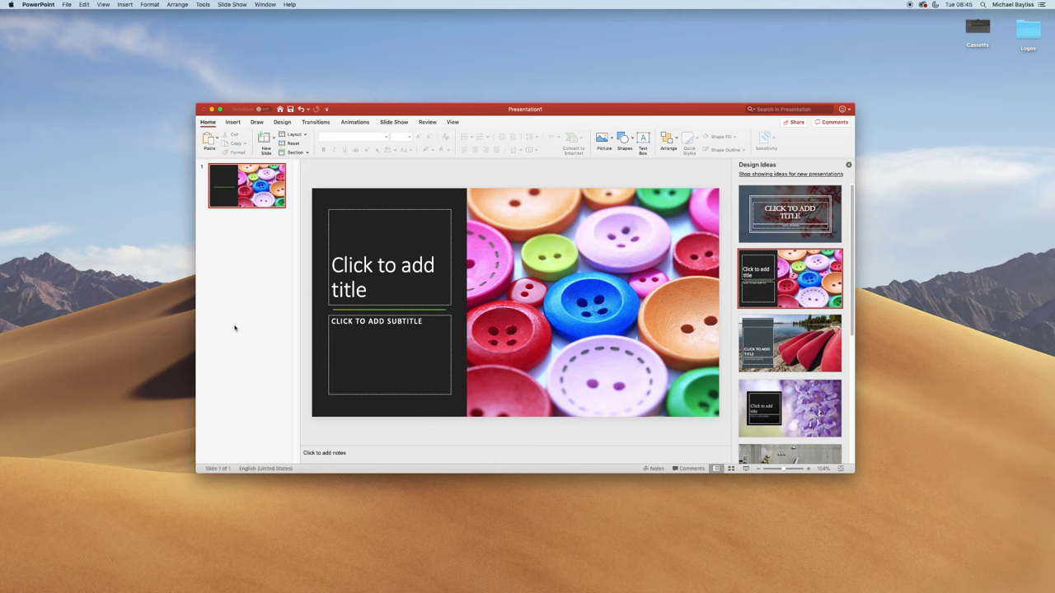
left_click(257, 234)
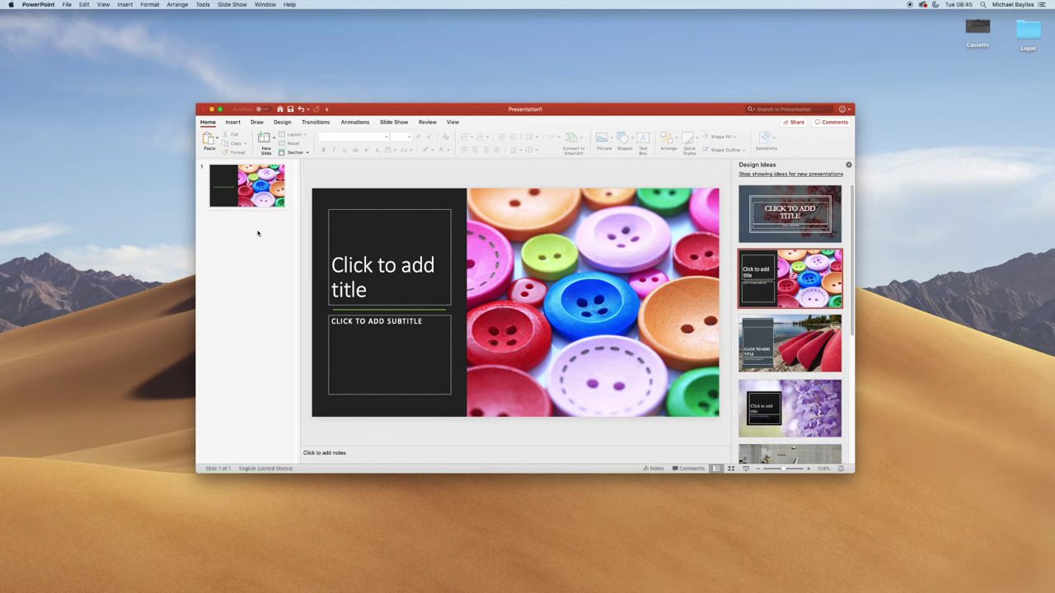
left_click(257, 232)
key("Return")
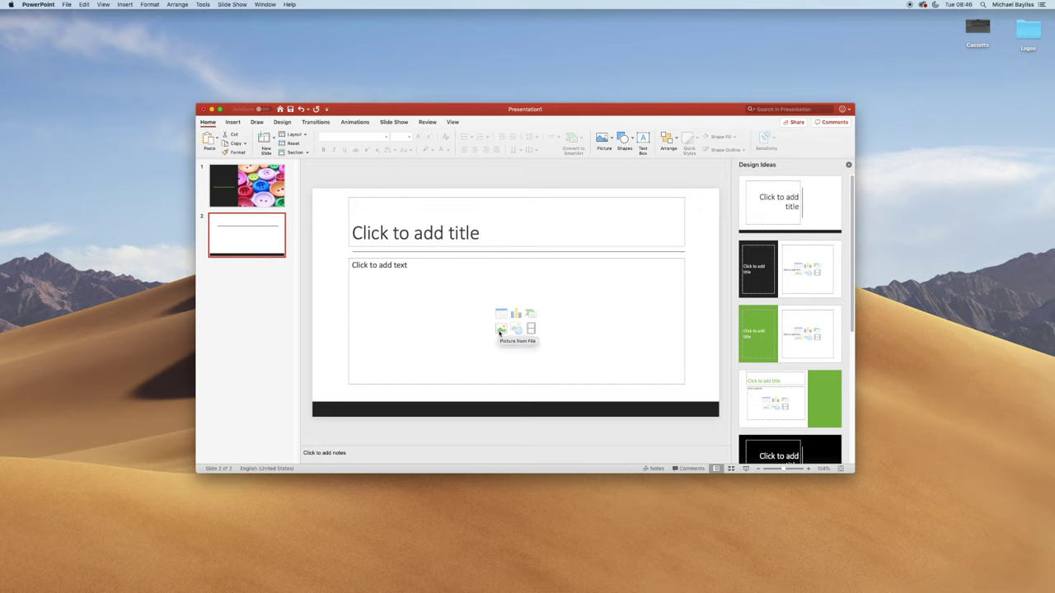
- Insert Front Logo.jpg on the second slide and apply the full-slide picture design with the dark text box on its left side
left_click(500, 332)
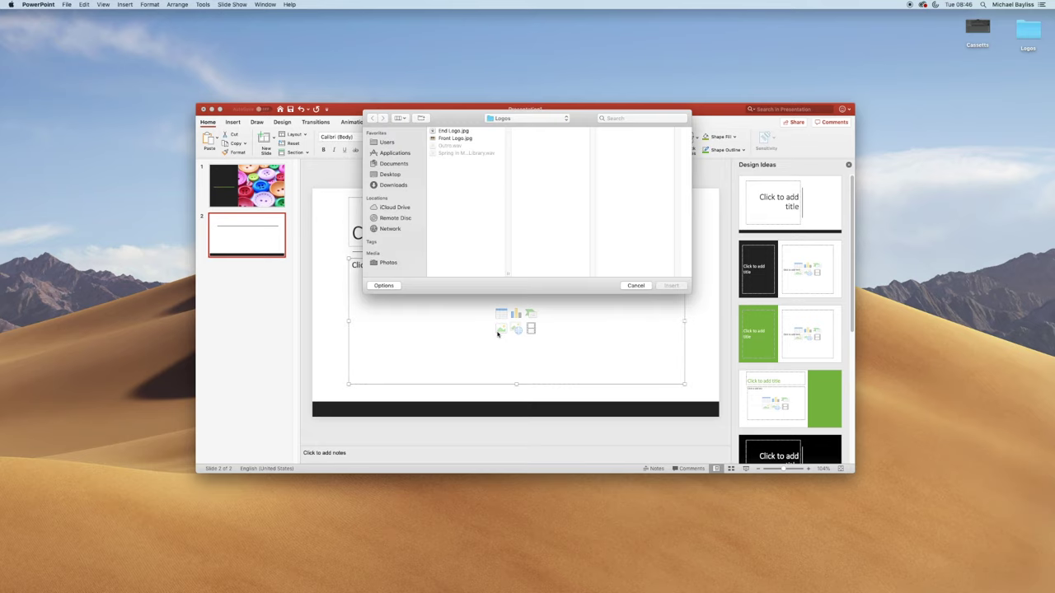
left_click(460, 139)
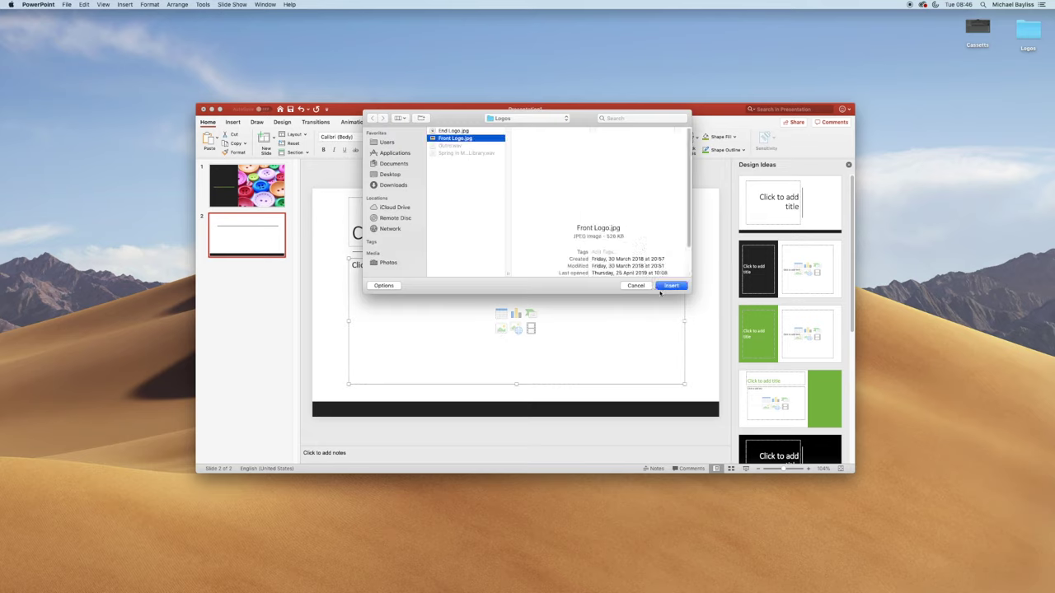
left_click(664, 286)
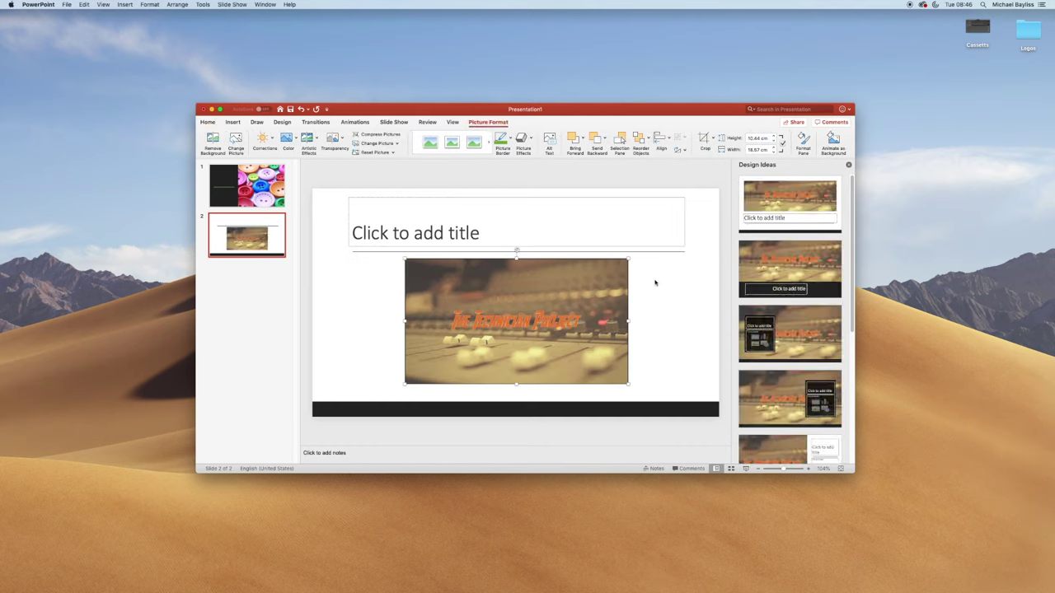
left_click(802, 337)
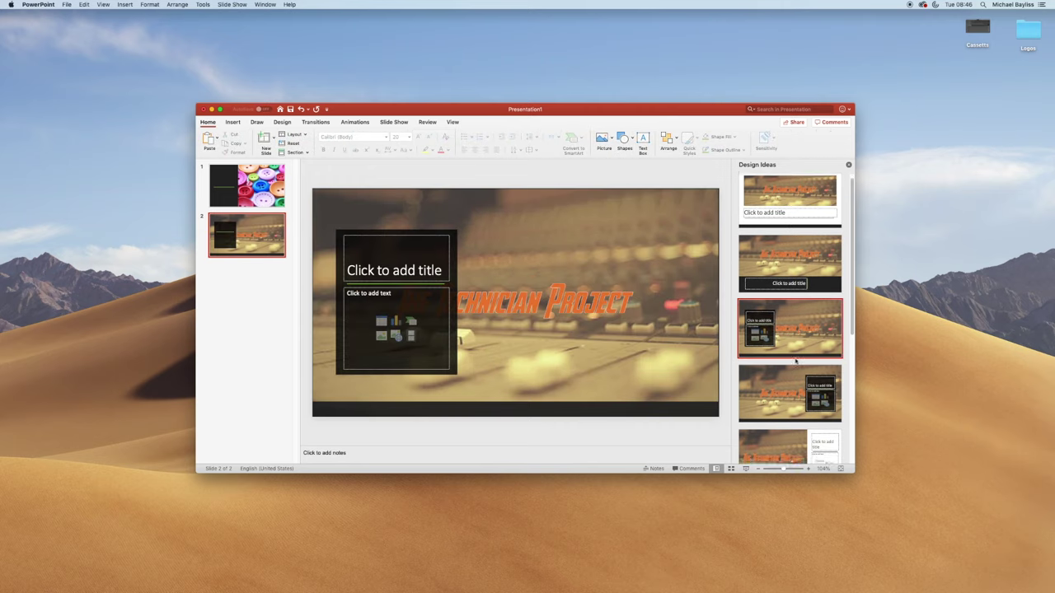
scroll(796, 361, "down", 10)
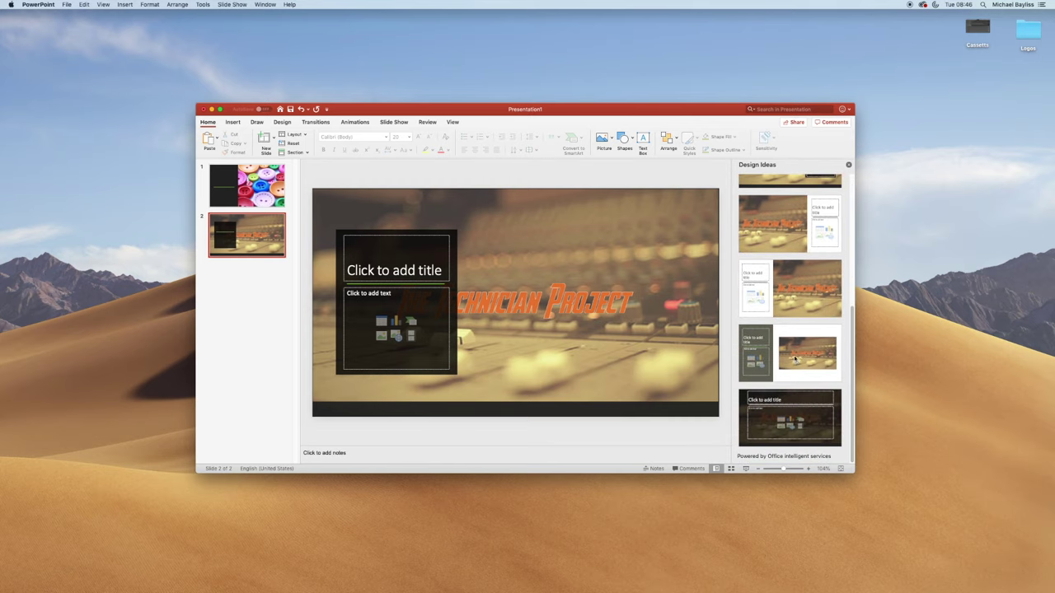
scroll(789, 388, "up", 10)
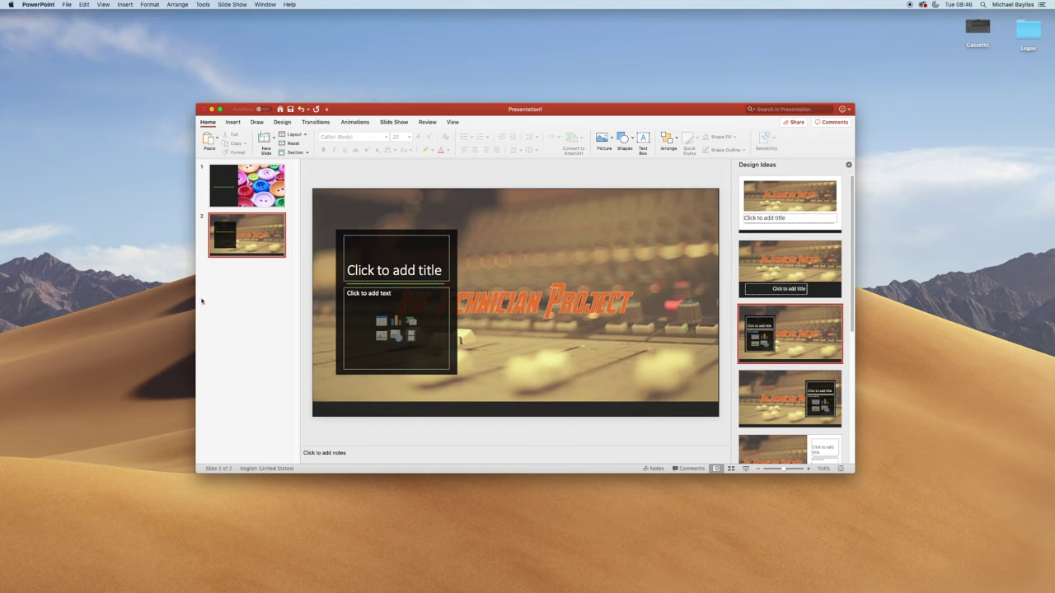
- Add a third slide after the second one and insert Front Logo.jpg from the Logos folder into it
left_click(238, 287)
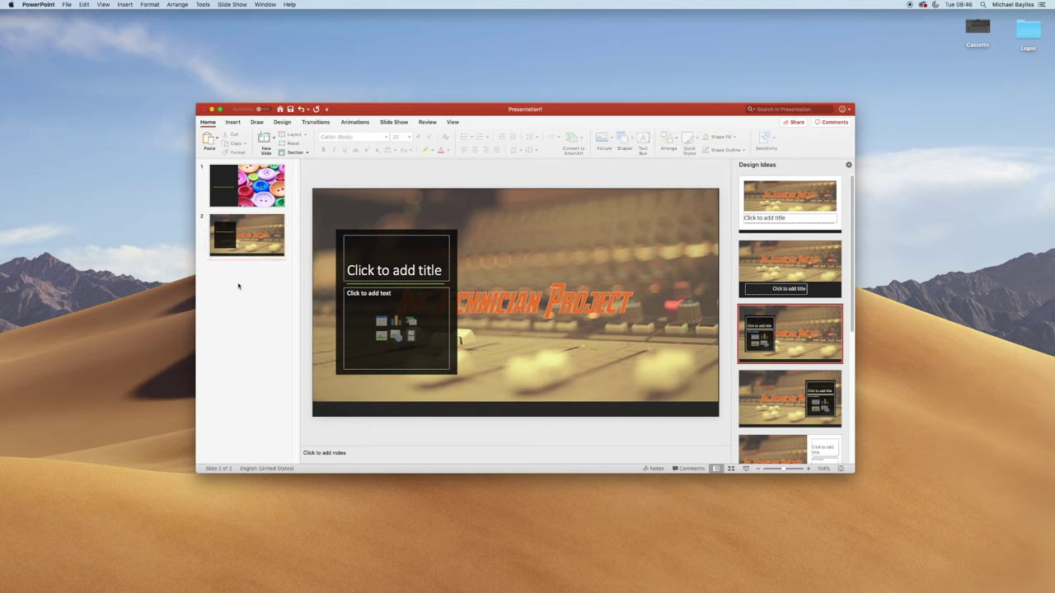
key("Return")
left_click(503, 331)
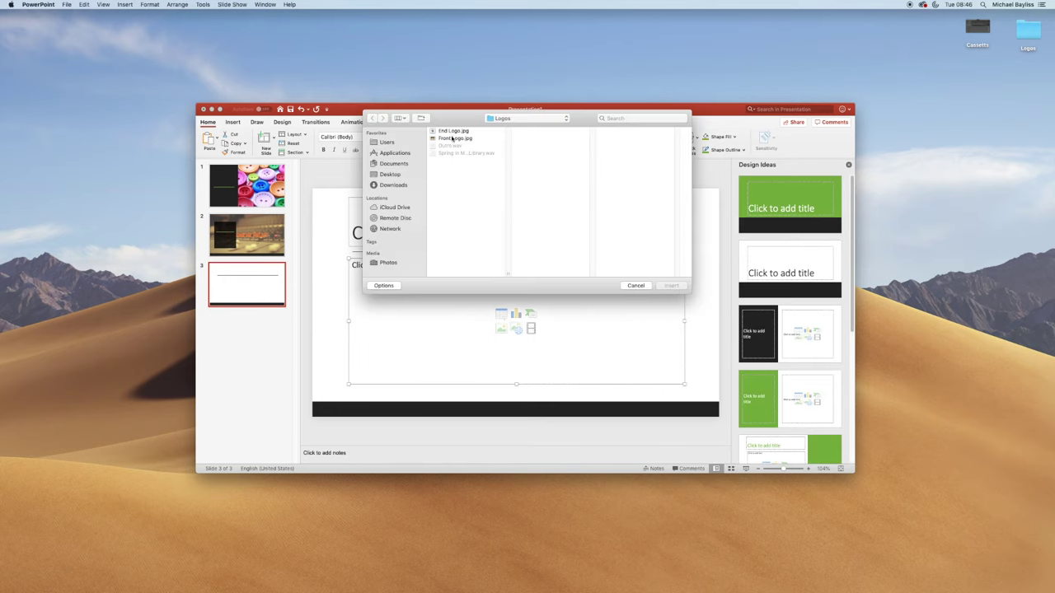
left_click(454, 138)
left_click(666, 286)
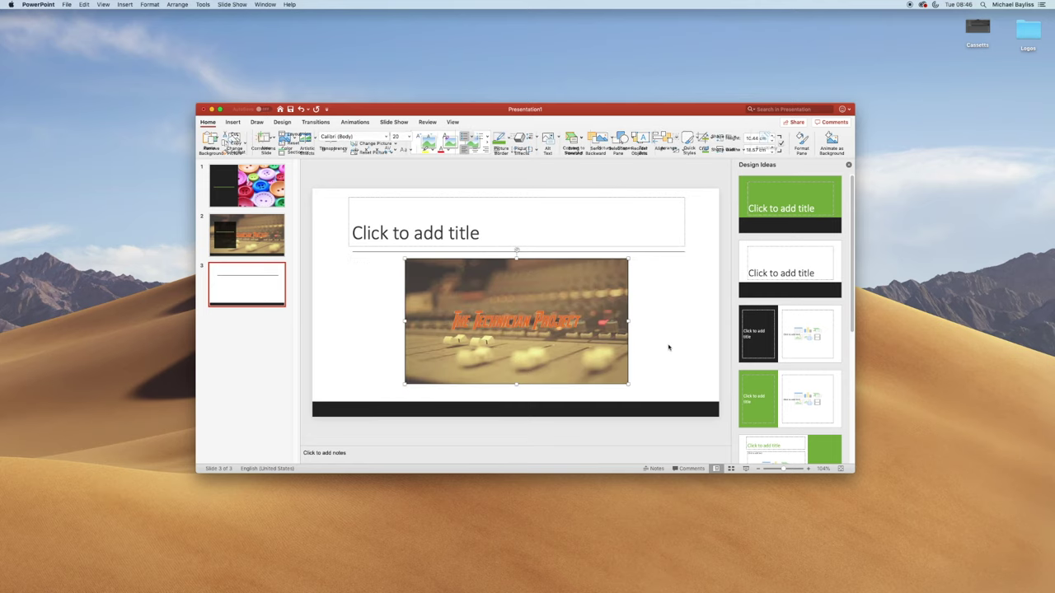
- Shrink the Front Logo picture to about 9.1 by 16.2 cm and move it to the left side of the third slide
left_click_drag(629, 384, 536, 363)
left_click_drag(536, 324, 480, 323)
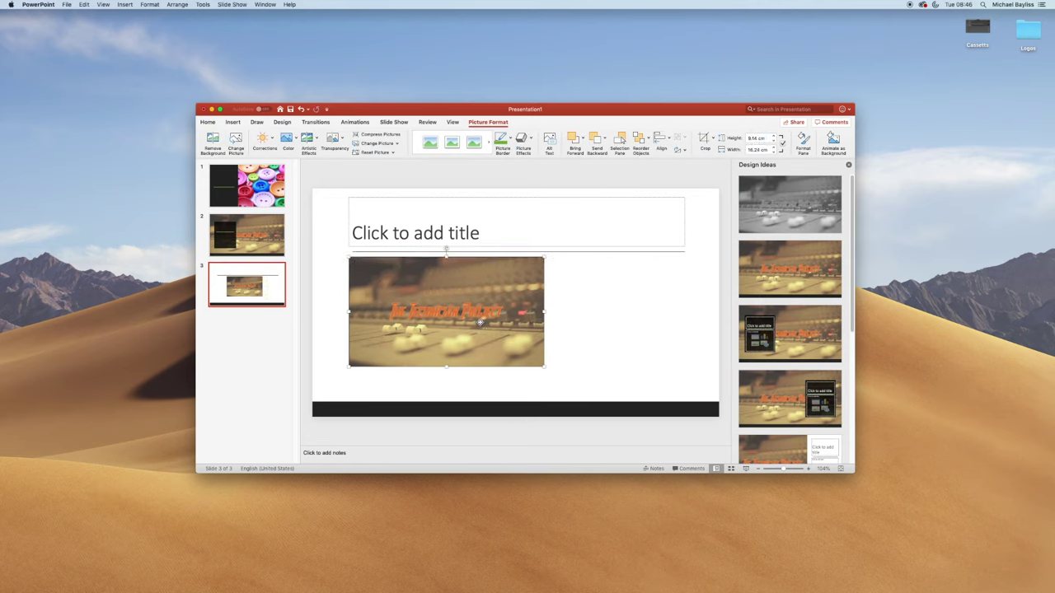
left_click(602, 299)
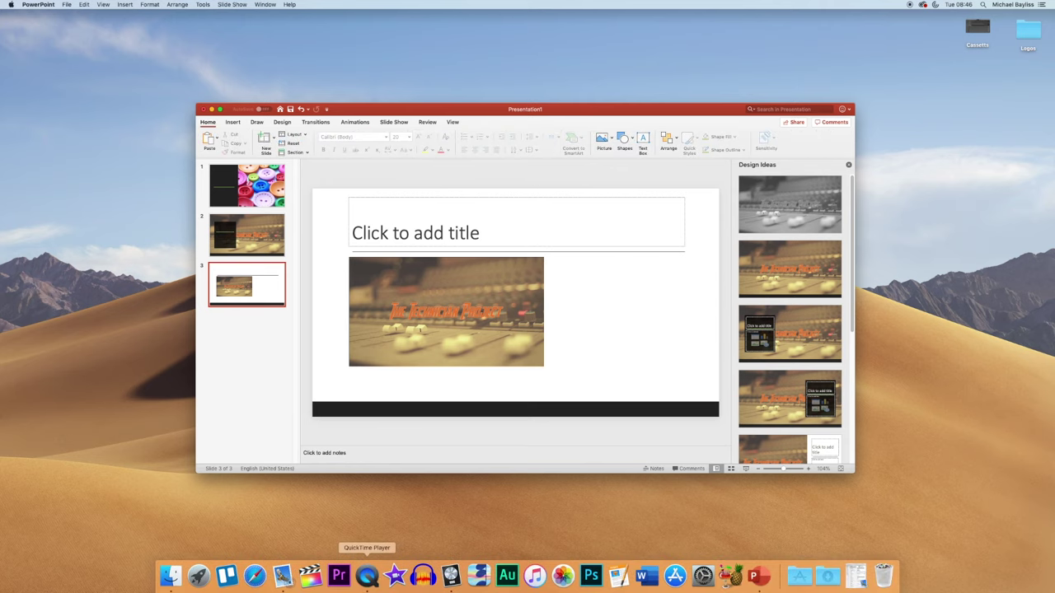
- Switch to Finder and add End Logo.jpg from the Logos folder under Documents > Youtube to the third slide
left_click(170, 574)
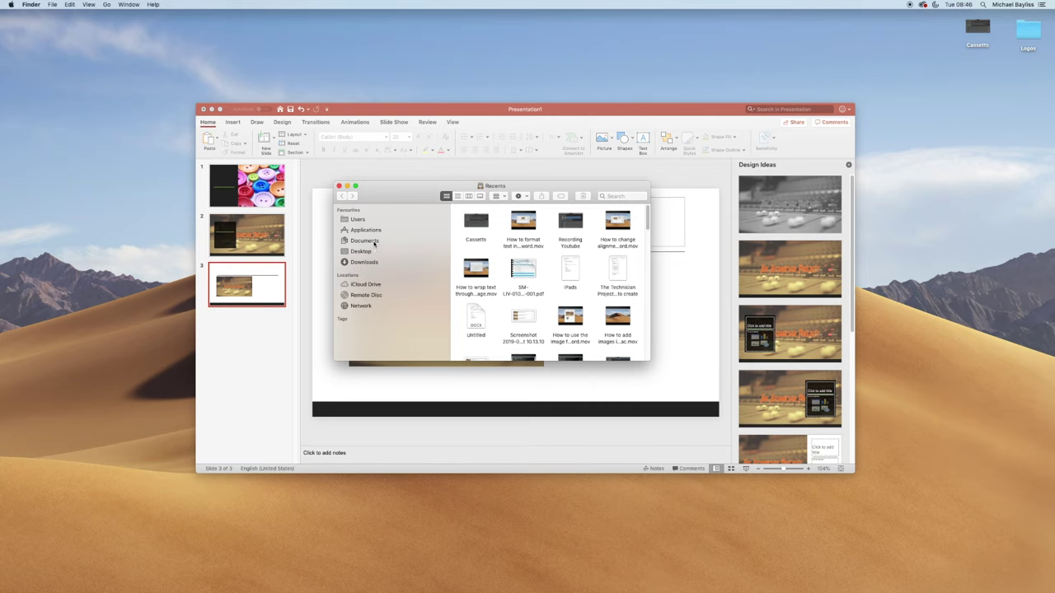
left_click(363, 239)
left_click(475, 245)
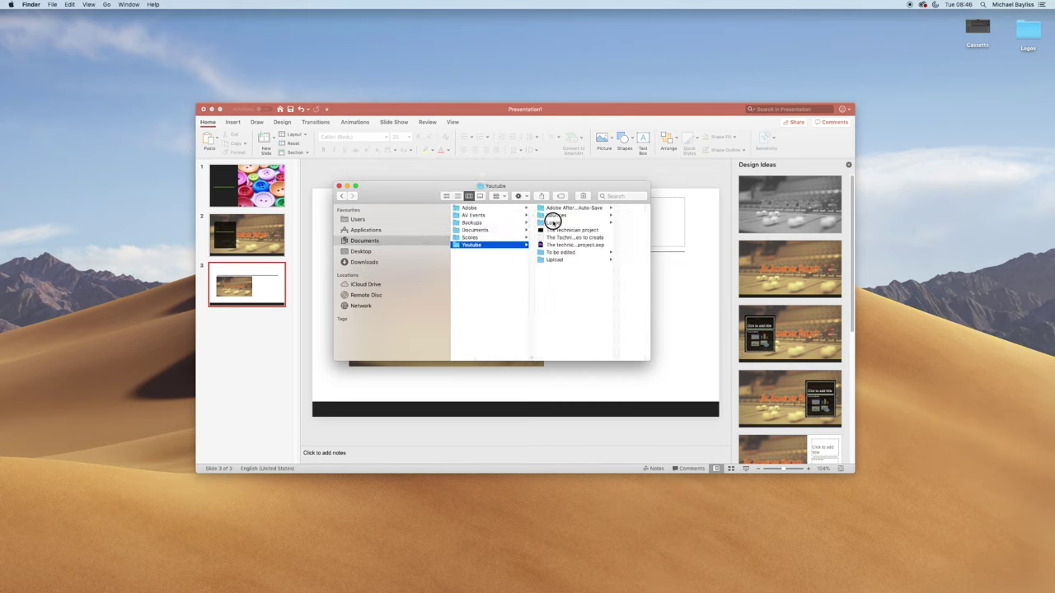
left_click(550, 223)
left_click(595, 208)
left_click_drag(594, 208, 678, 310)
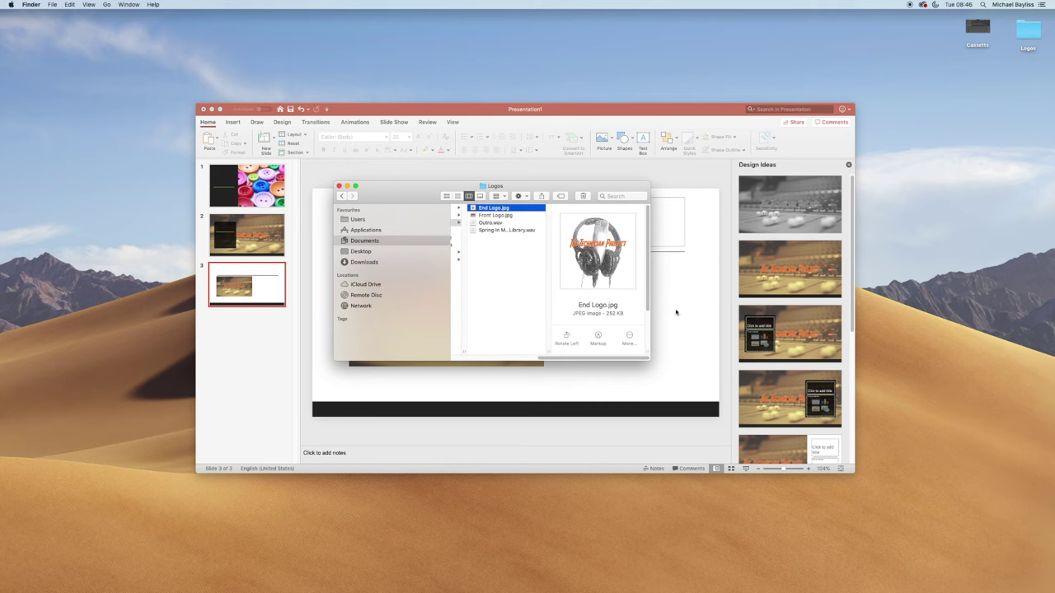
left_click(587, 398)
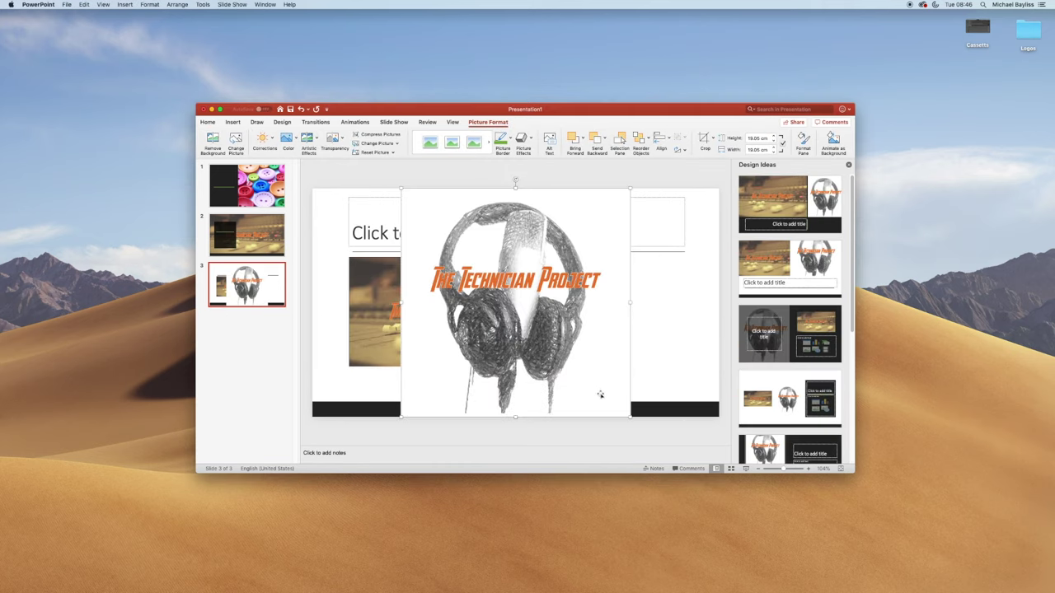
- Shrink the headphones picture to about 12.6 cm square beside the first picture, and apply the design with both pictures above a dark title band
left_click_drag(630, 417, 669, 355)
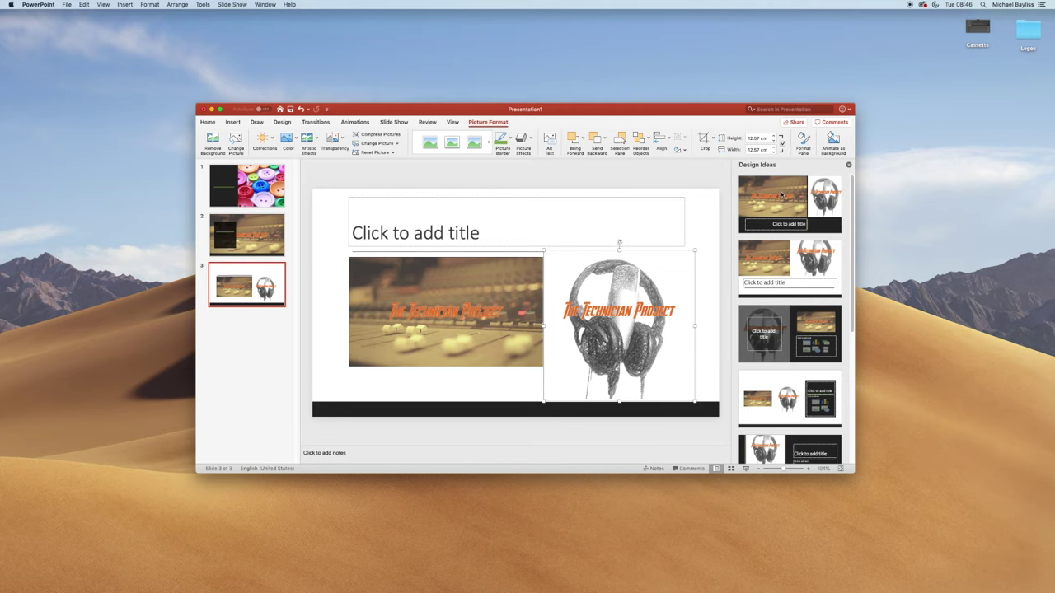
left_click(781, 195)
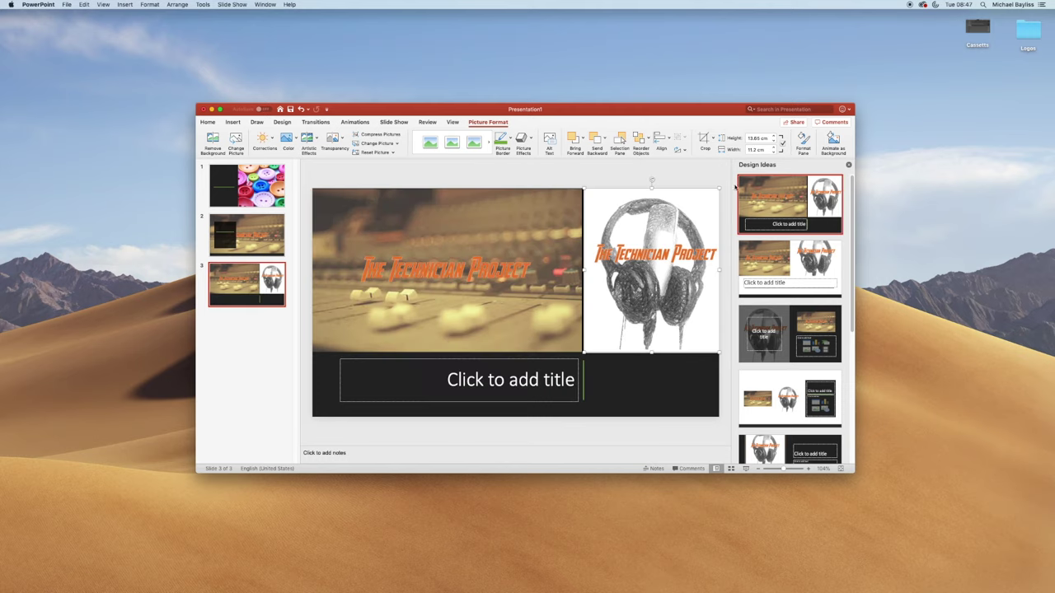
- Add the Appear entrance animation to the mixing-desk picture first and the headphones picture second
left_click(524, 285)
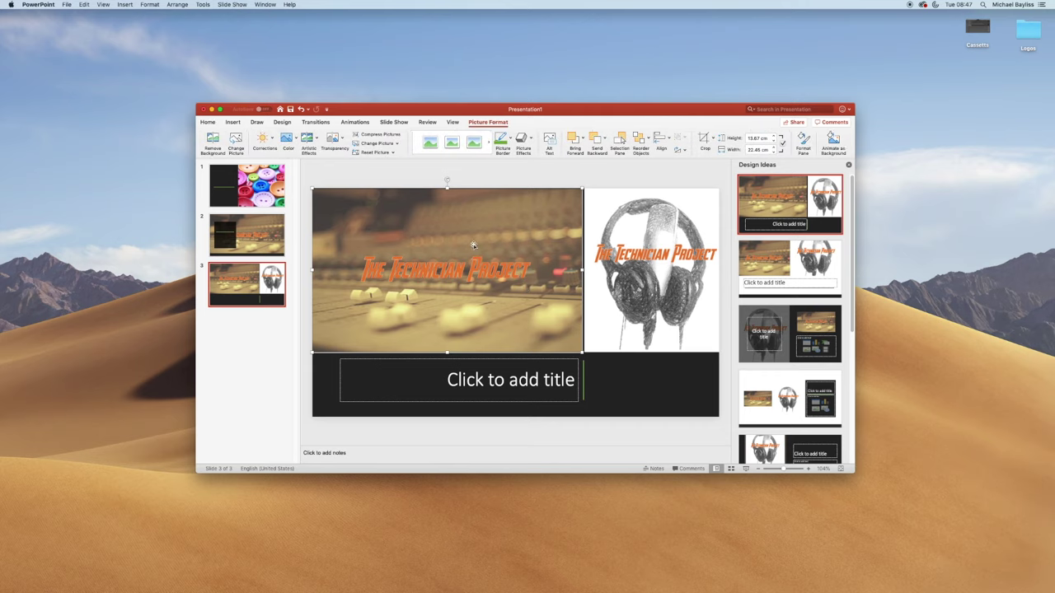
left_click(355, 122)
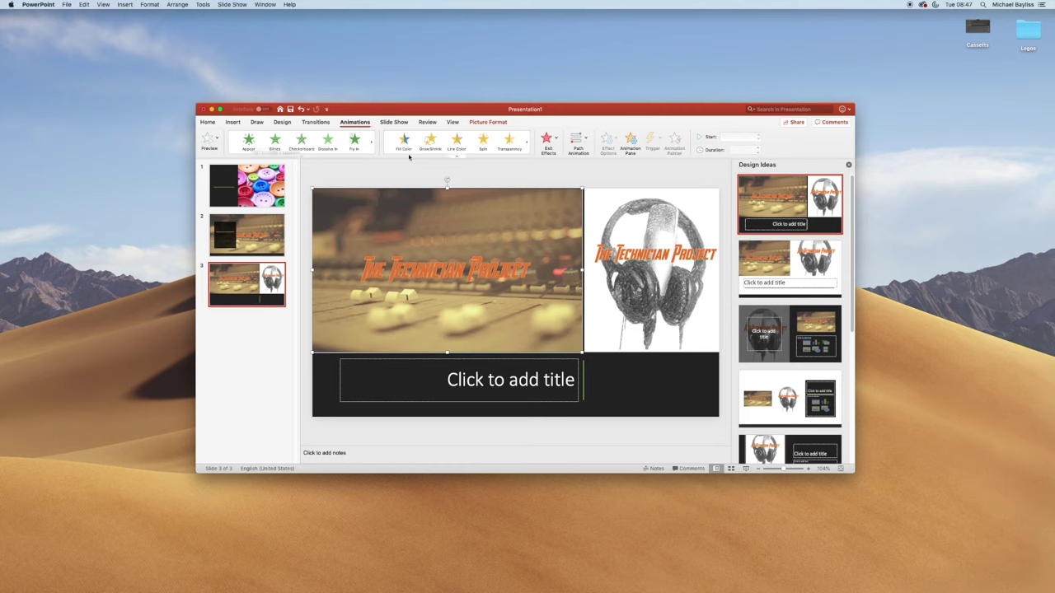
left_click(249, 143)
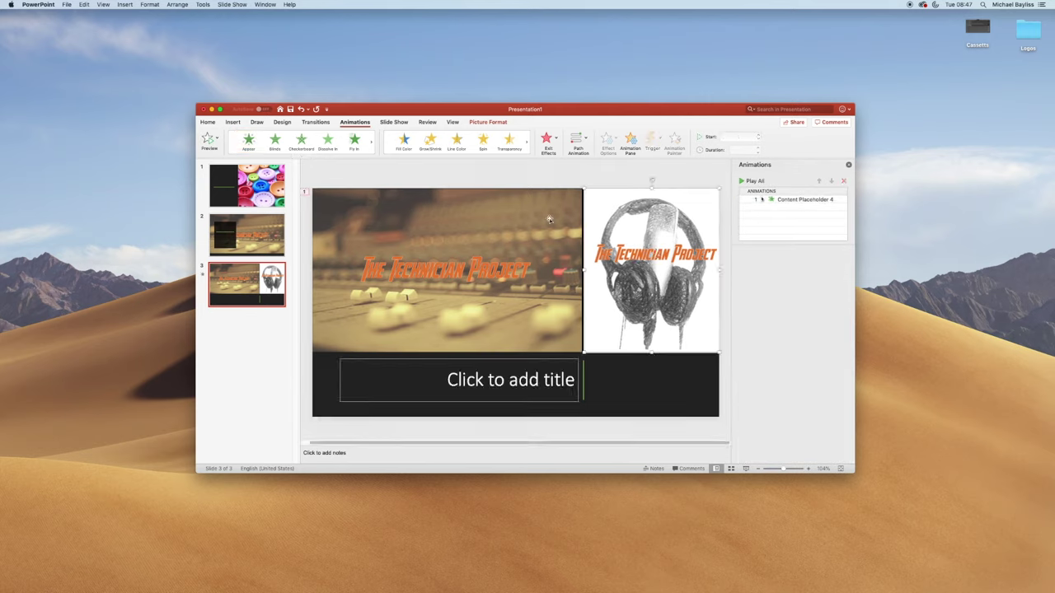
left_click(250, 142)
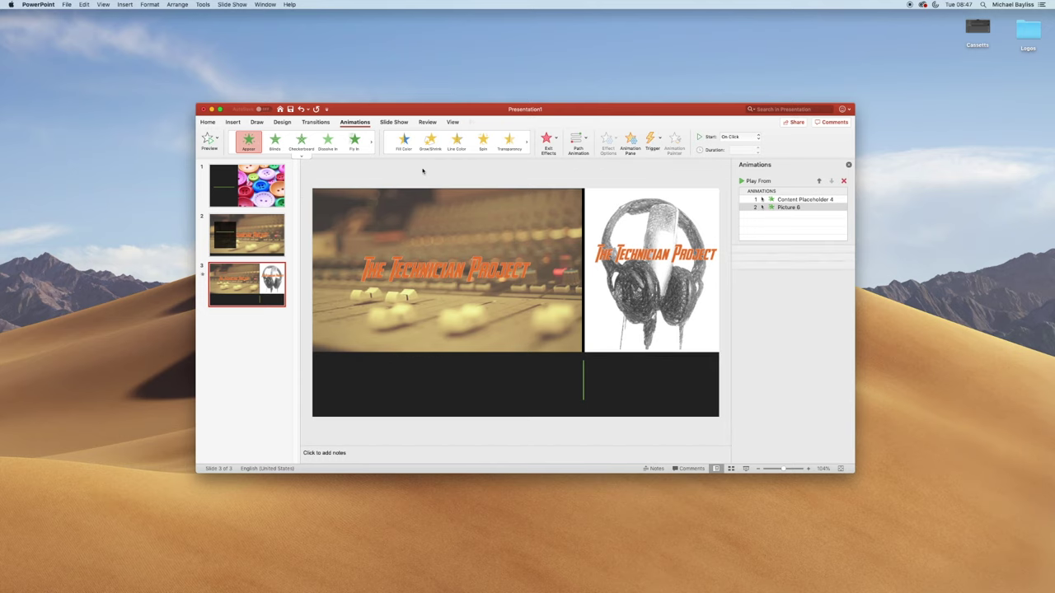
- Examine the effect options, timing and trigger settings of the headphones picture's Appear animation
left_click(784, 202)
left_click(789, 208)
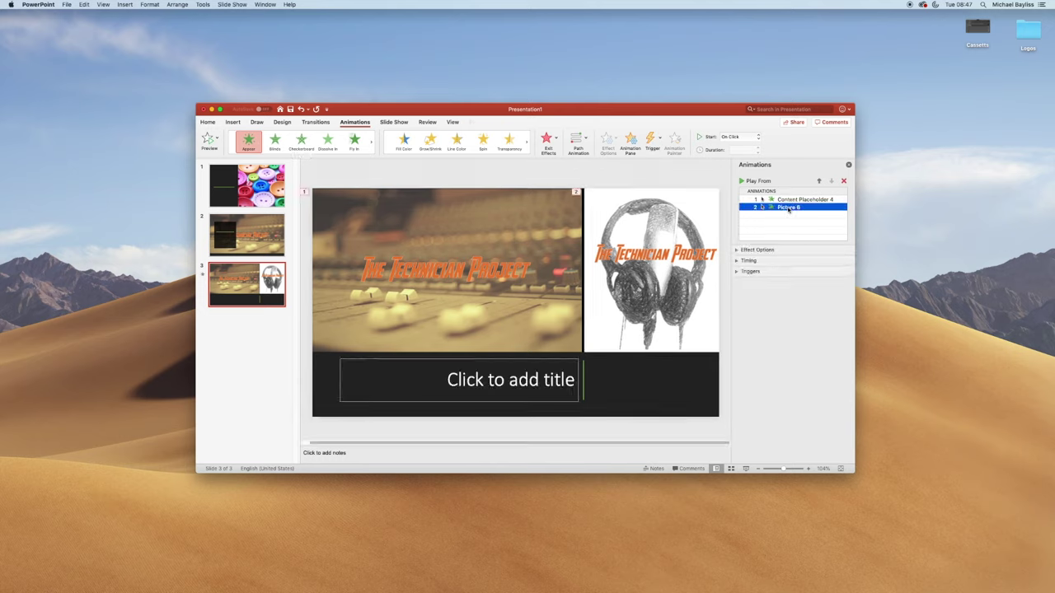
left_click(788, 209)
left_click(741, 252)
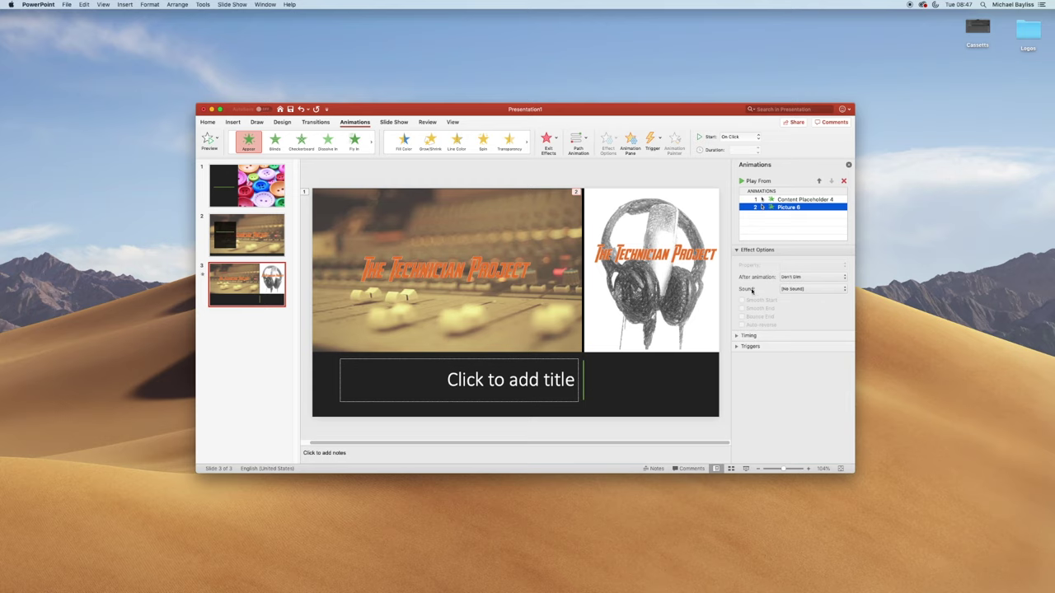
left_click(739, 252)
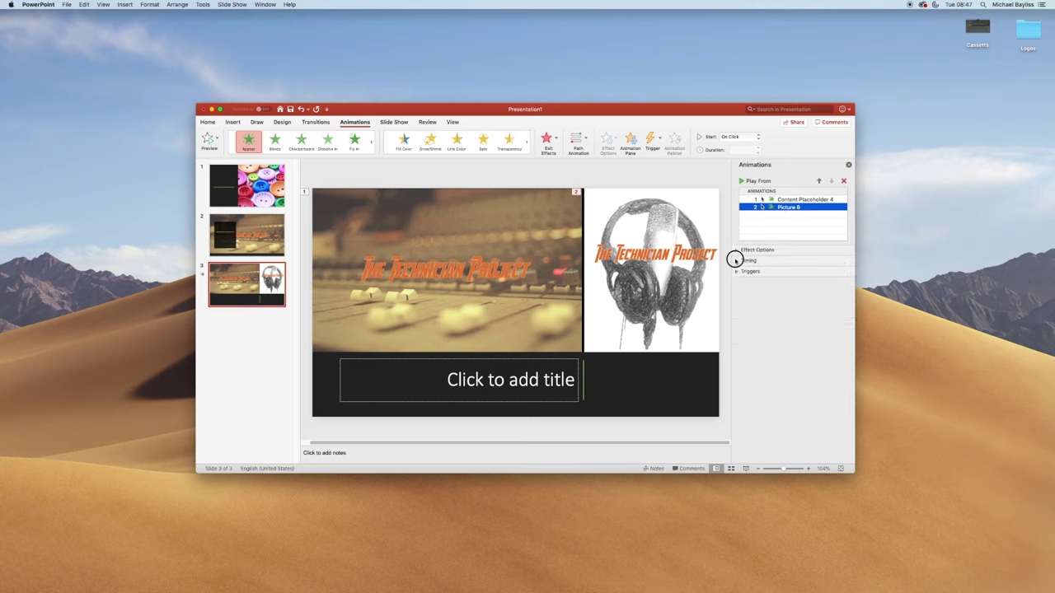
left_click(736, 260)
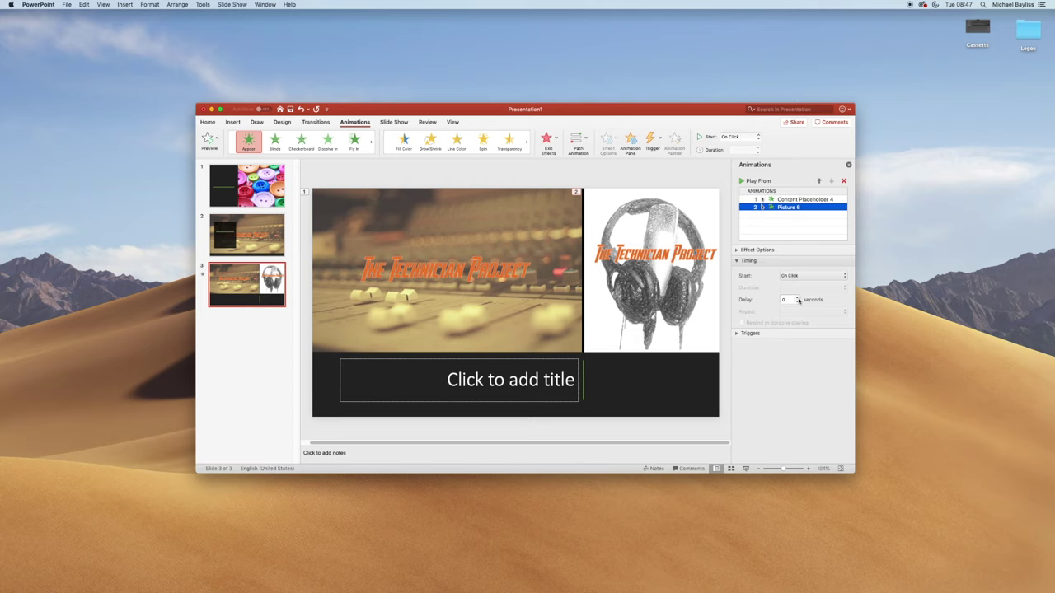
left_click(744, 333)
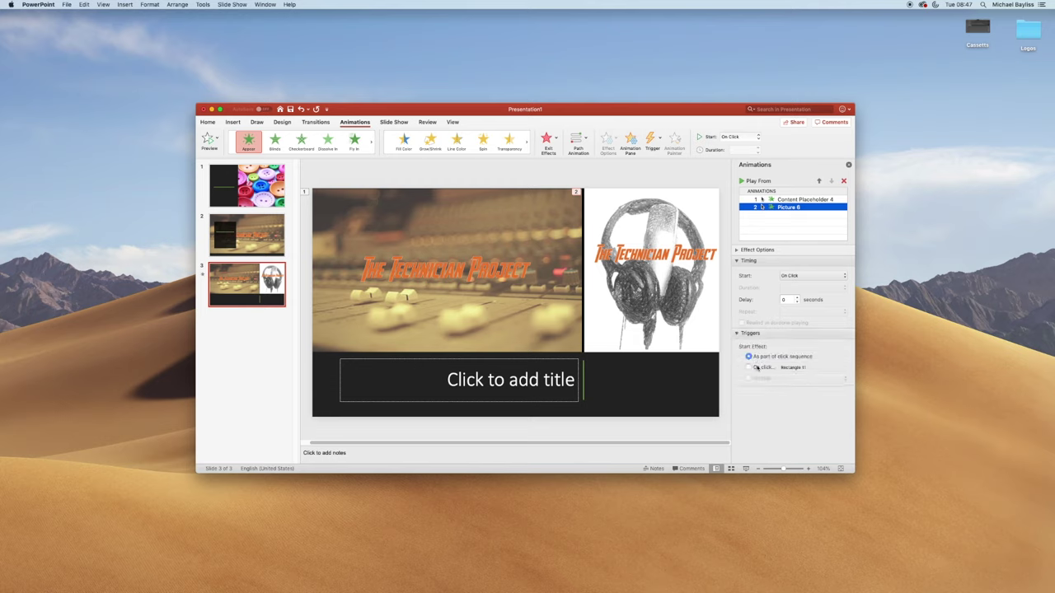
left_click(738, 333)
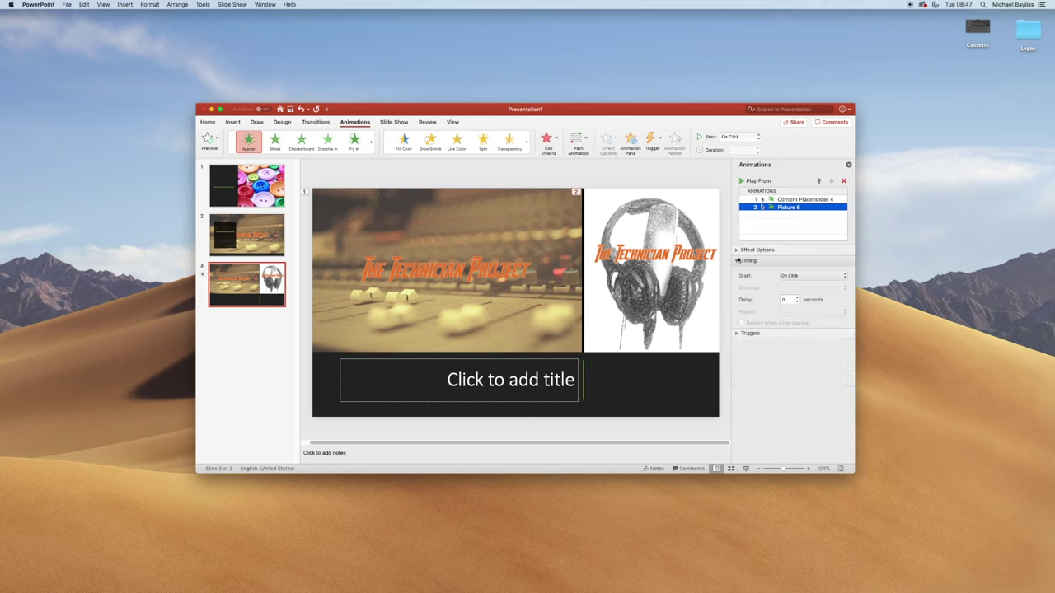
left_click(737, 260)
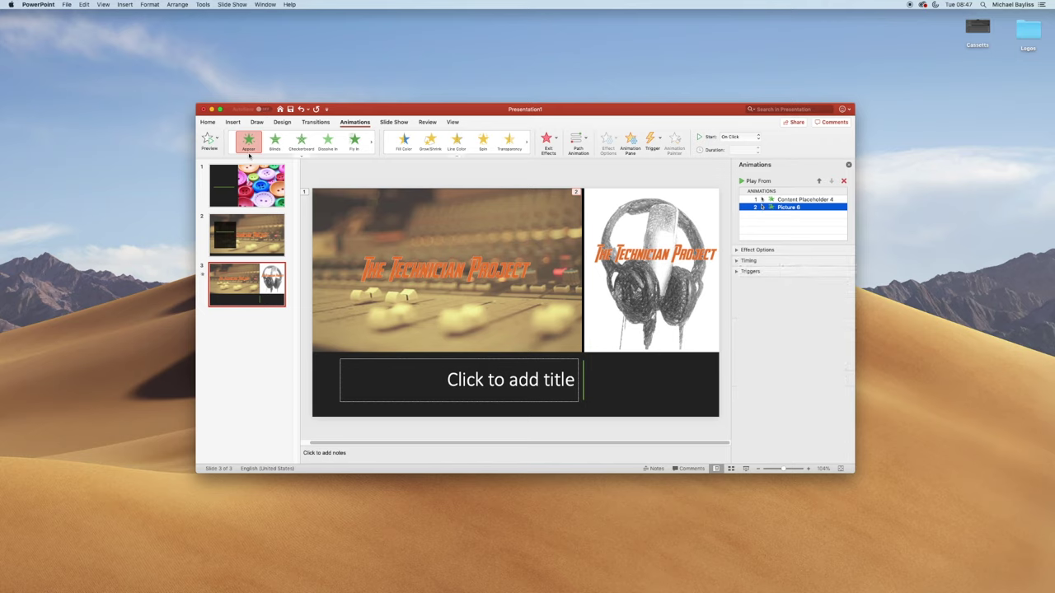
- Go to the first slide of the presentation
left_click(239, 184)
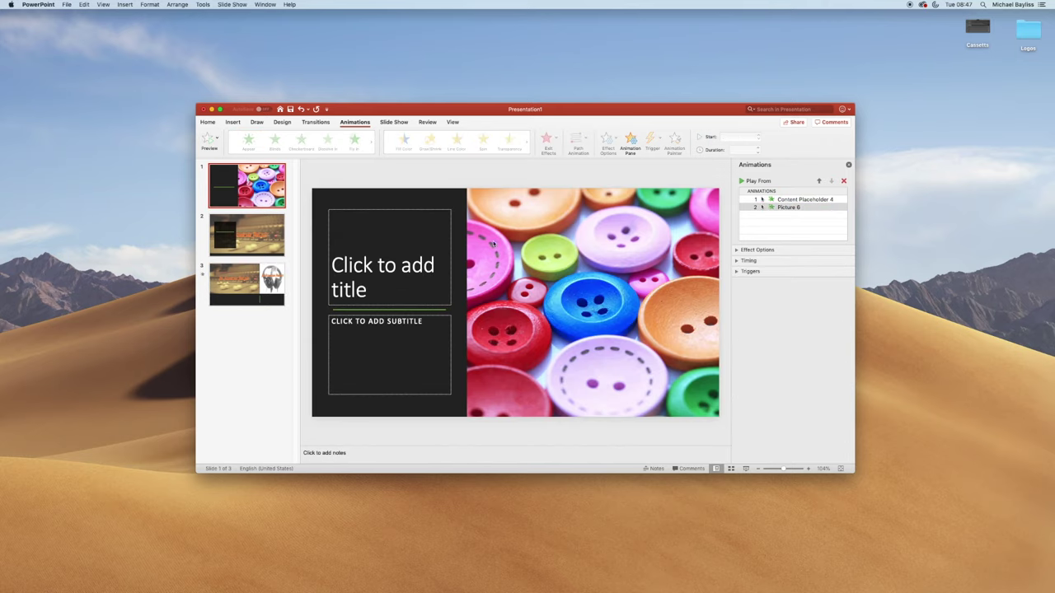